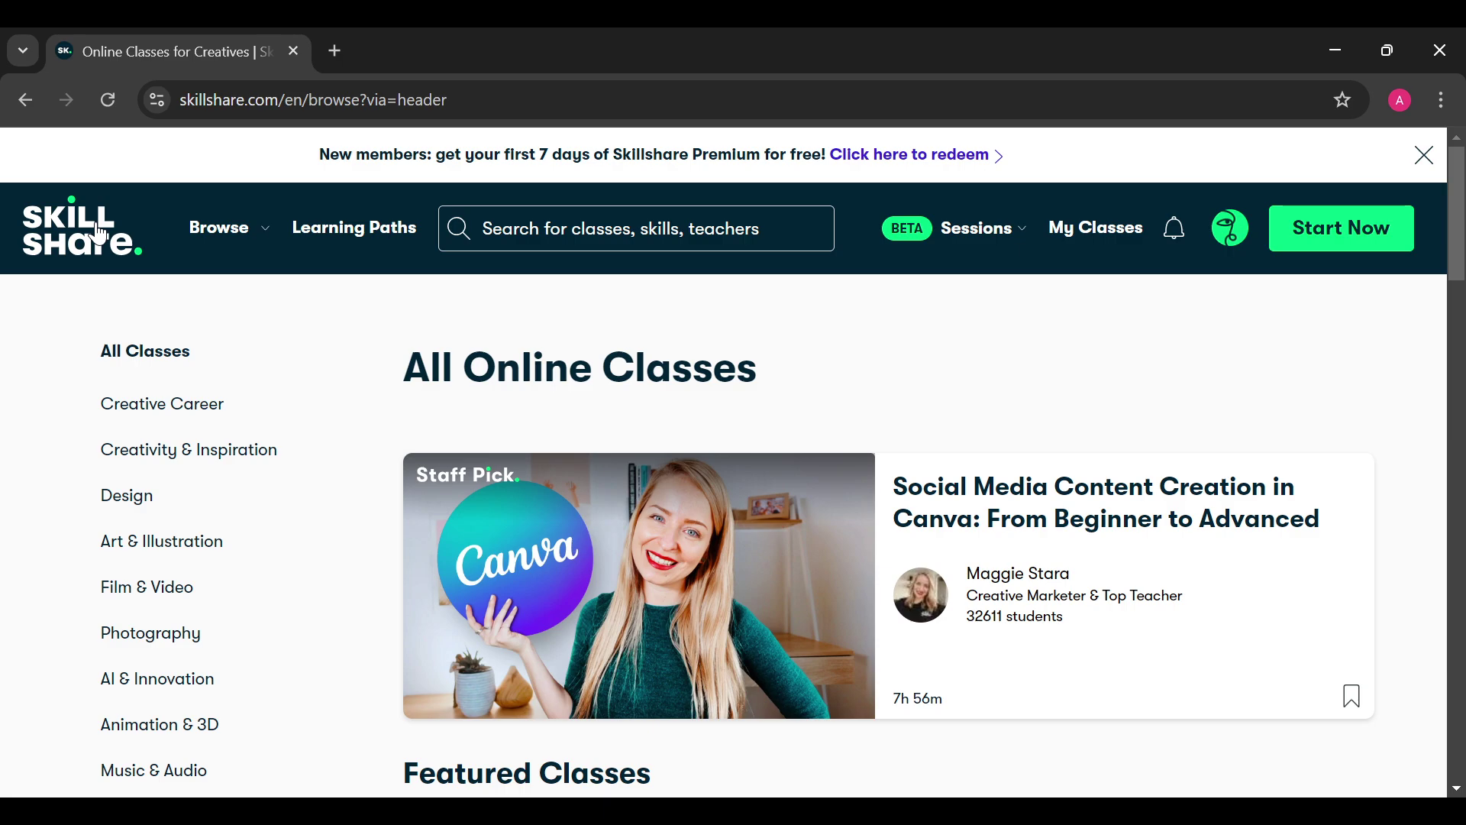
pyautogui.scroll(-1, 172, 247)
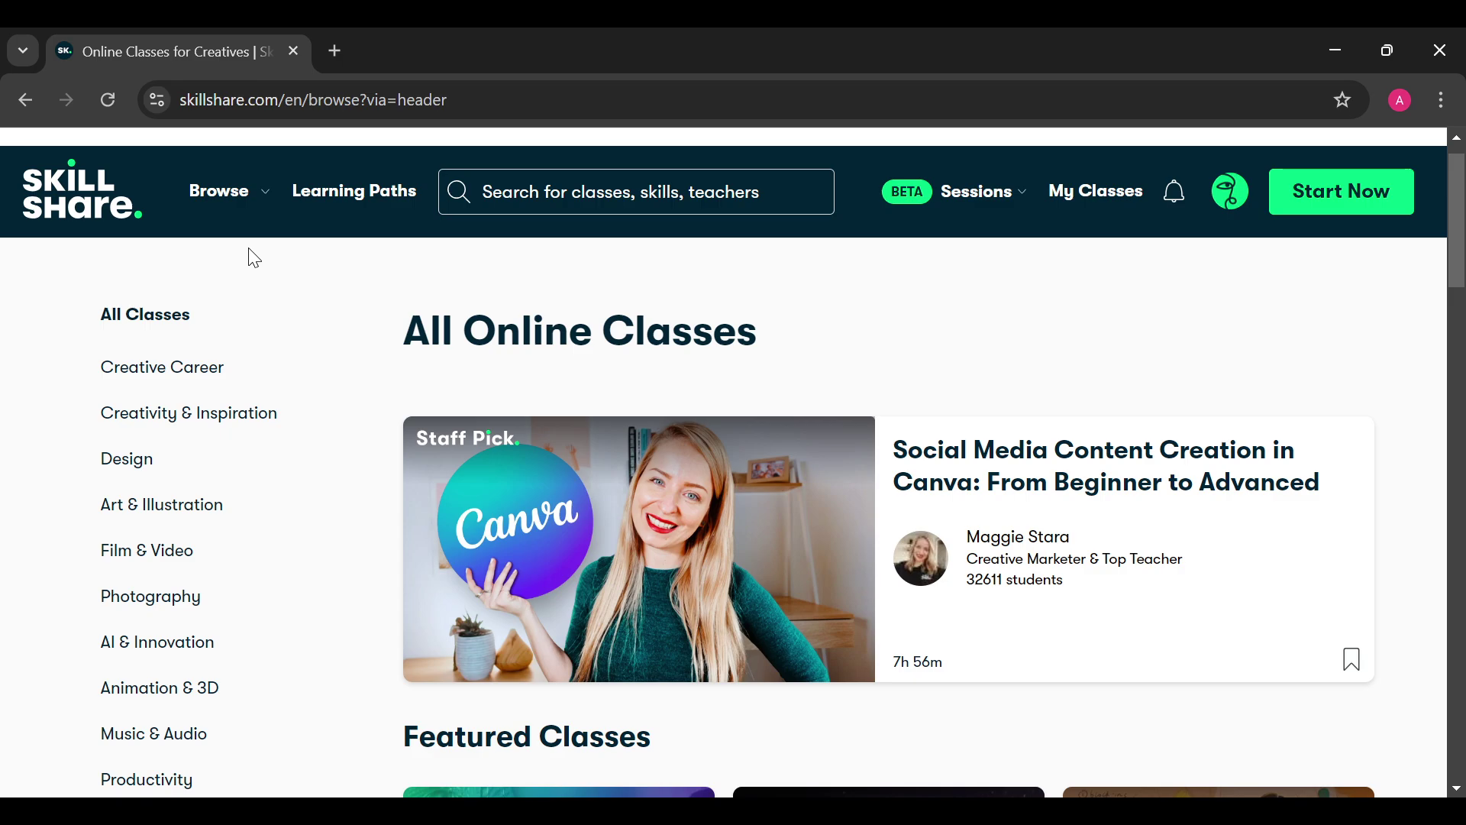
pyautogui.scroll(-4, 354, 394)
pyautogui.scroll(-3, 359, 394)
pyautogui.scroll(-2, 353, 393)
pyautogui.scroll(8, 354, 392)
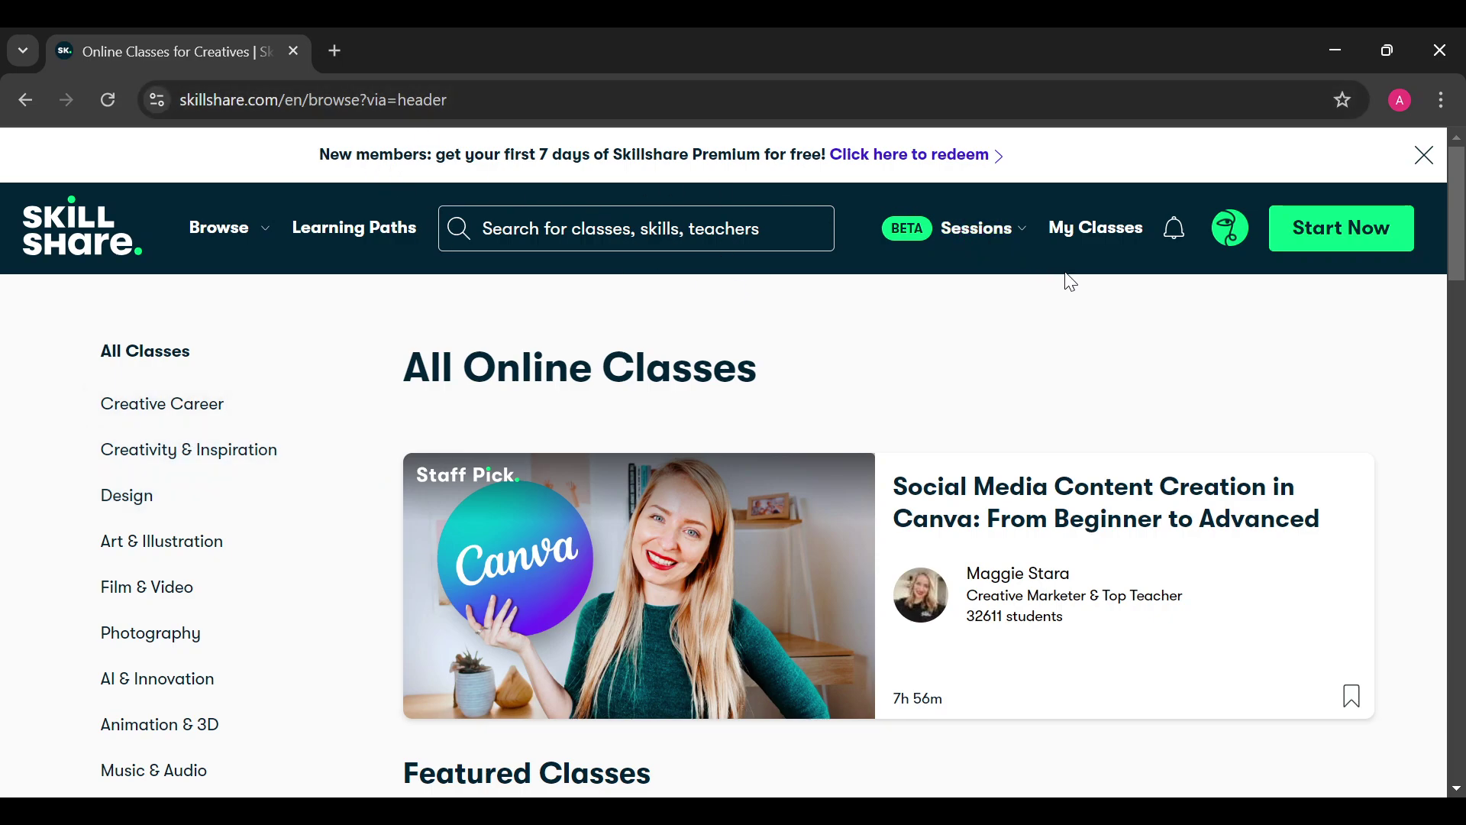
# Step: Run a Skillshare search for 'trending' to show its three matching learning paths
pyautogui.click(579, 238)
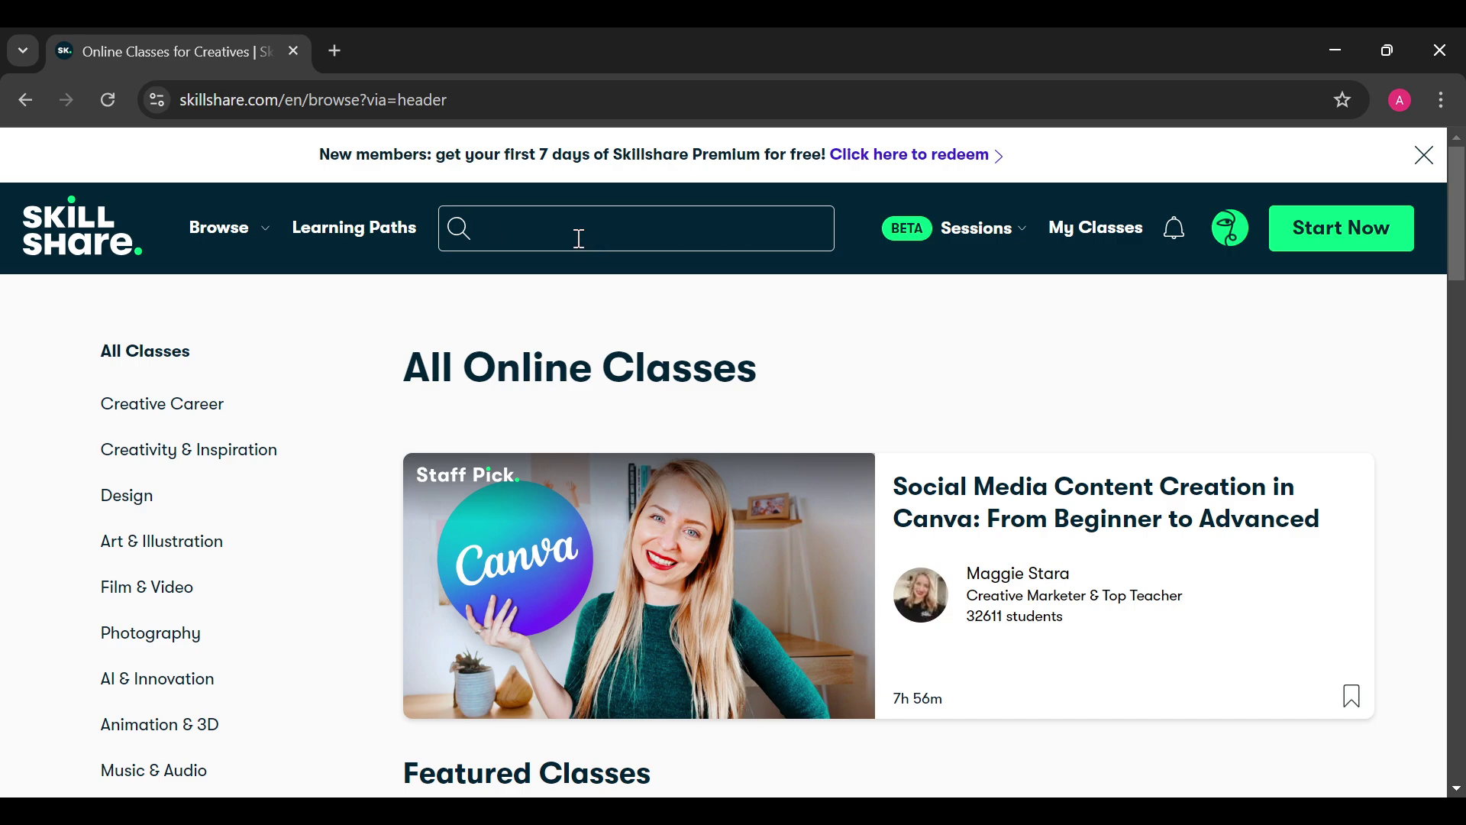
pyautogui.write('tre')
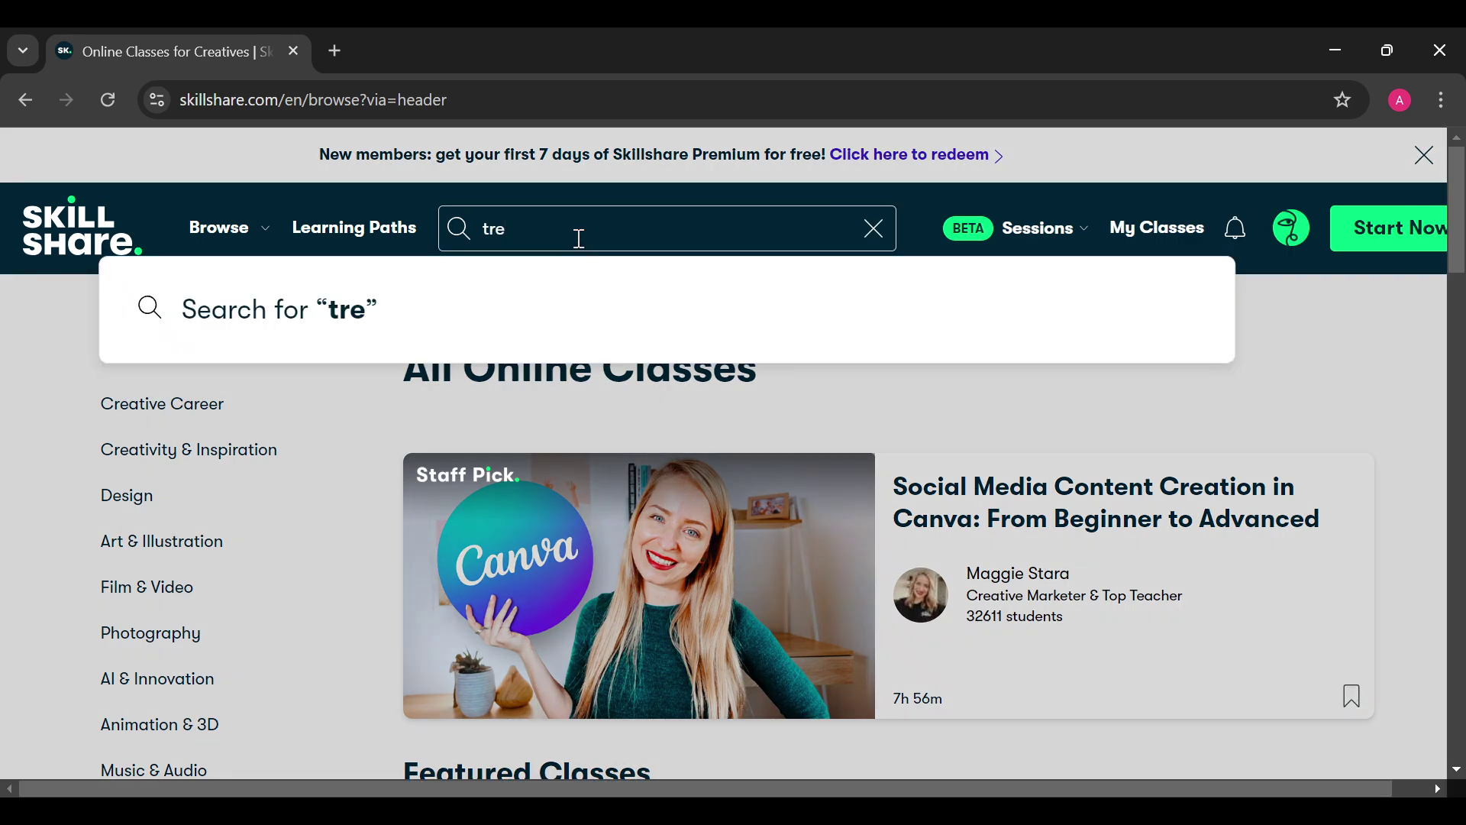
pyautogui.write('nding')
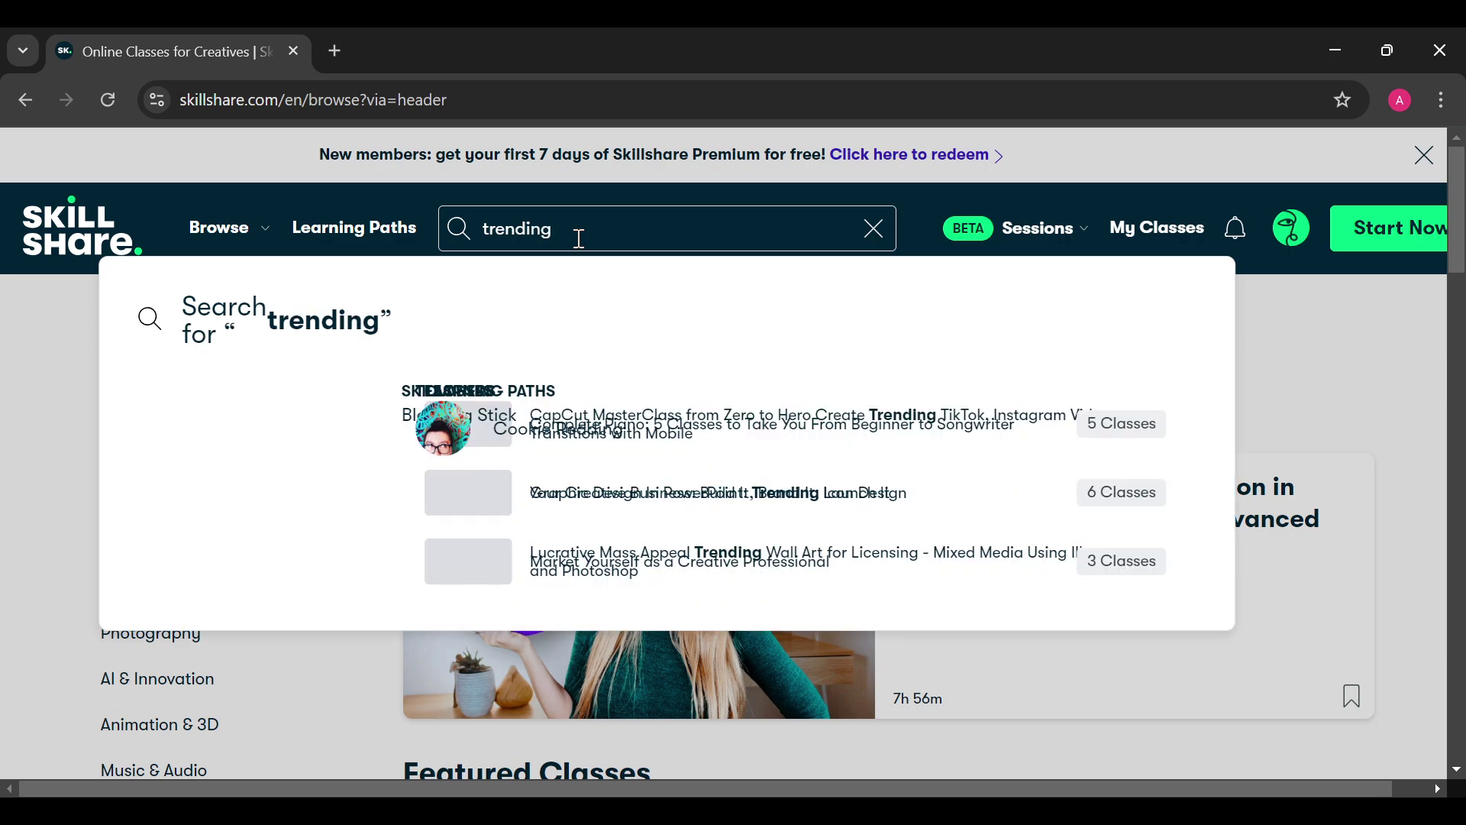
pyautogui.press('Return')
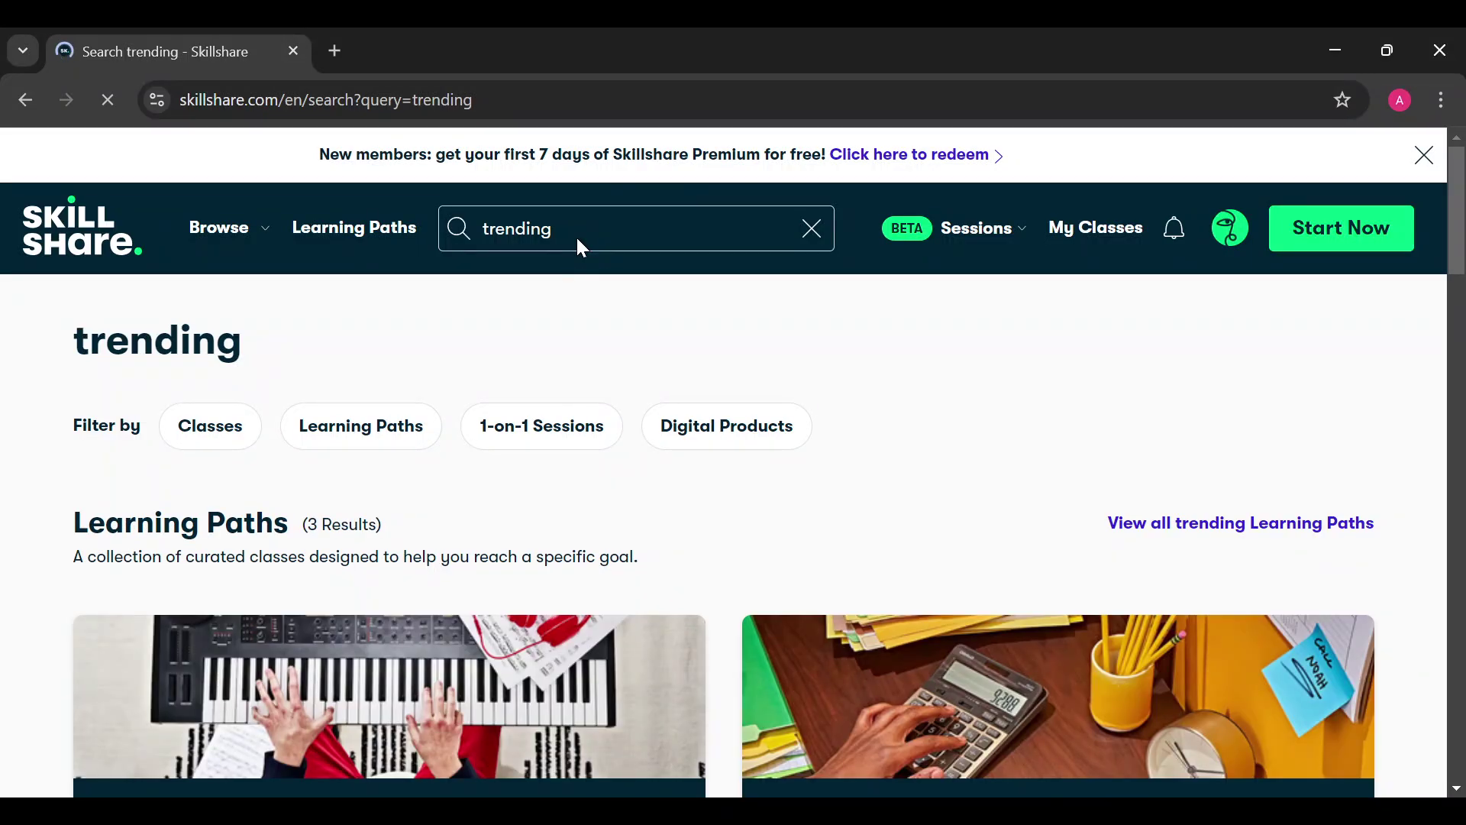
pyautogui.scroll(-1, 577, 236)
pyautogui.scroll(-2, 576, 235)
pyautogui.scroll(-1, 573, 236)
pyautogui.scroll(-1, 574, 235)
pyautogui.scroll(-2, 574, 235)
pyautogui.scroll(-2, 576, 238)
pyautogui.scroll(-1, 575, 239)
pyautogui.scroll(-2, 576, 238)
pyautogui.scroll(-2, 577, 238)
pyautogui.scroll(-1, 578, 236)
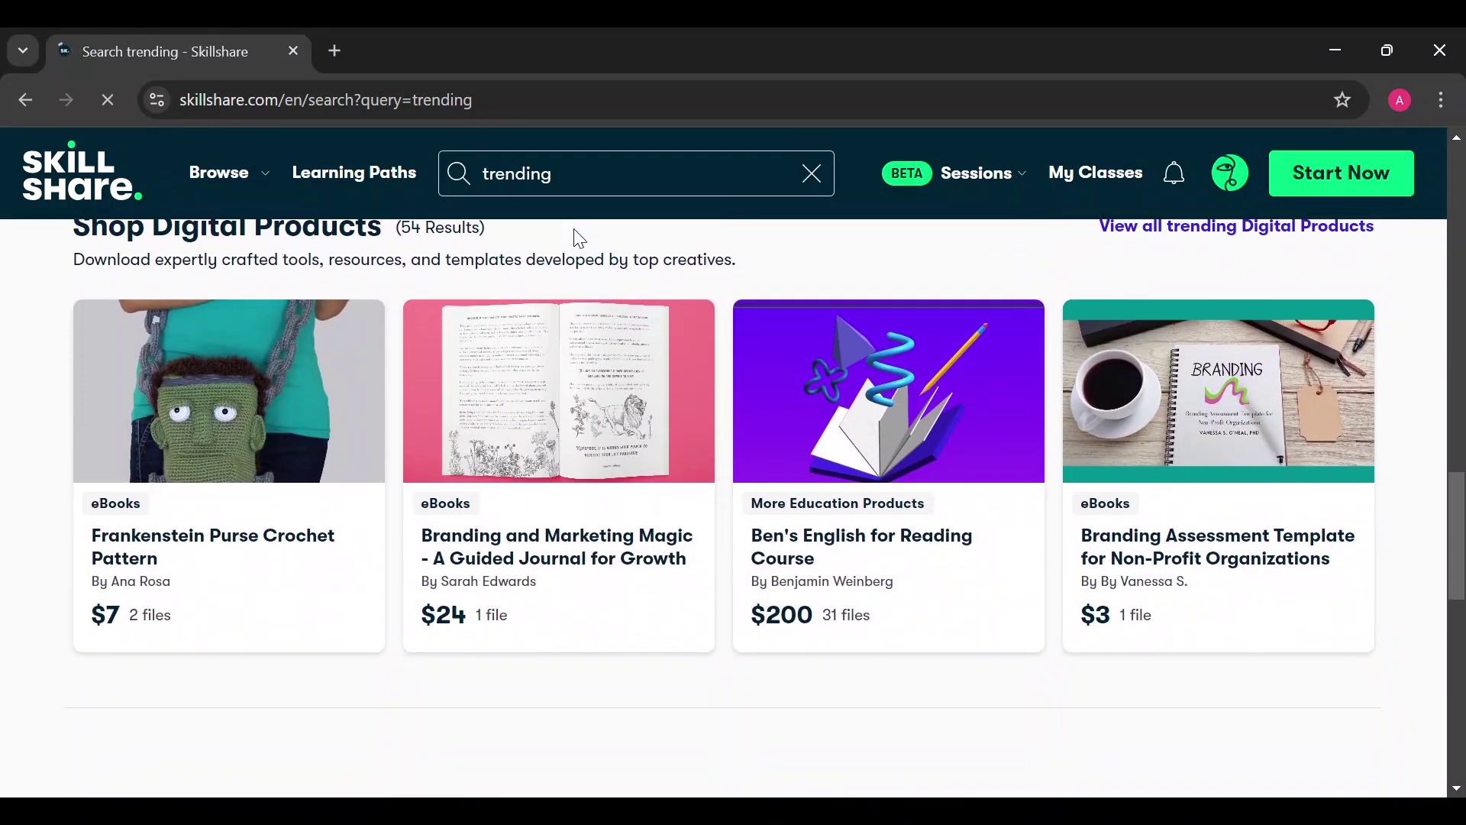
pyautogui.scroll(-2, 577, 238)
pyautogui.scroll(-1, 578, 238)
pyautogui.scroll(-2, 577, 238)
pyautogui.scroll(-1, 577, 238)
pyautogui.scroll(2, 575, 238)
pyautogui.scroll(3, 573, 238)
pyautogui.scroll(2, 573, 237)
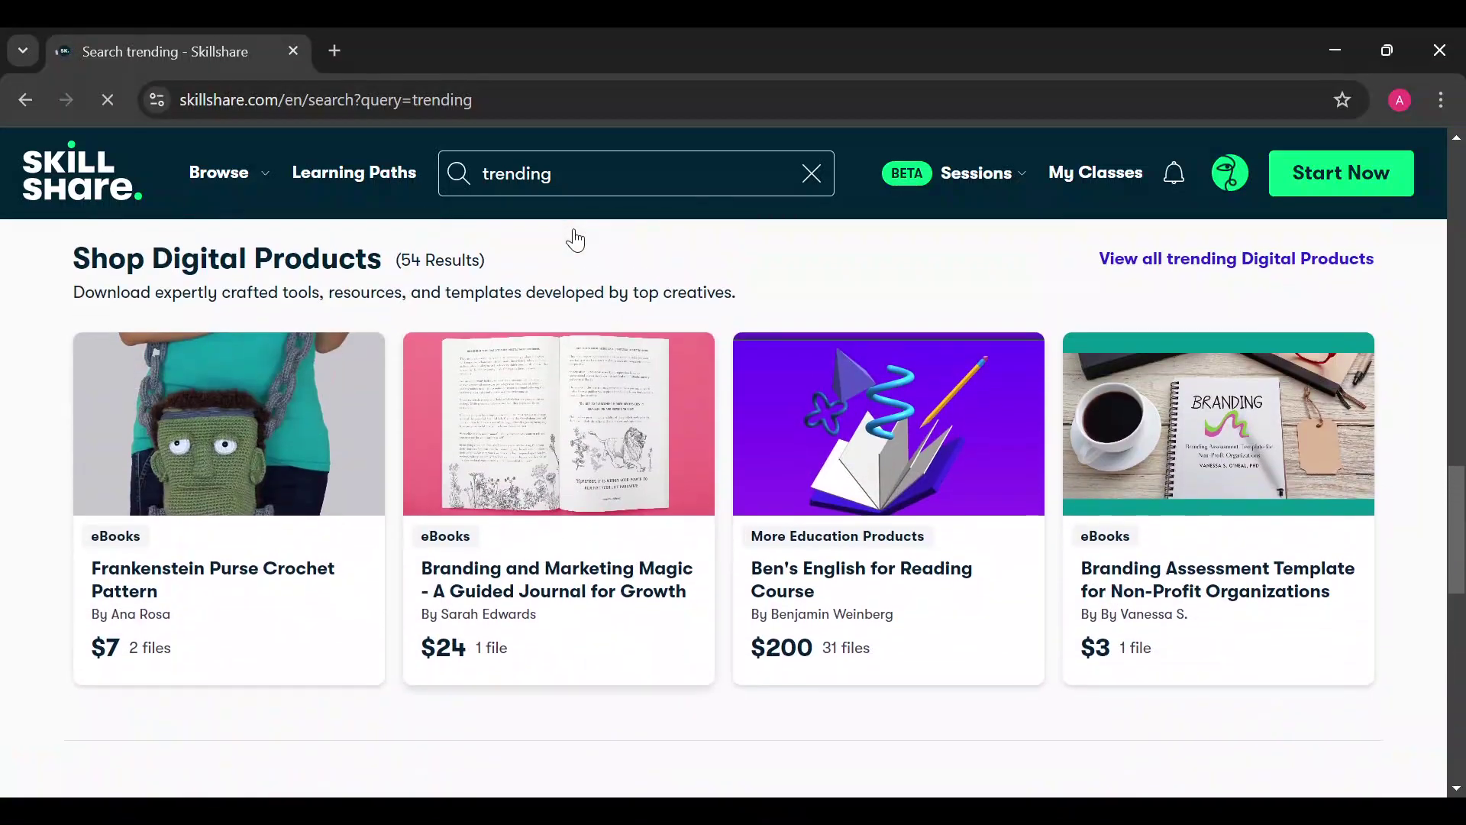
pyautogui.scroll(3, 574, 237)
pyautogui.scroll(2, 574, 231)
pyautogui.scroll(2, 573, 231)
pyautogui.scroll(3, 574, 230)
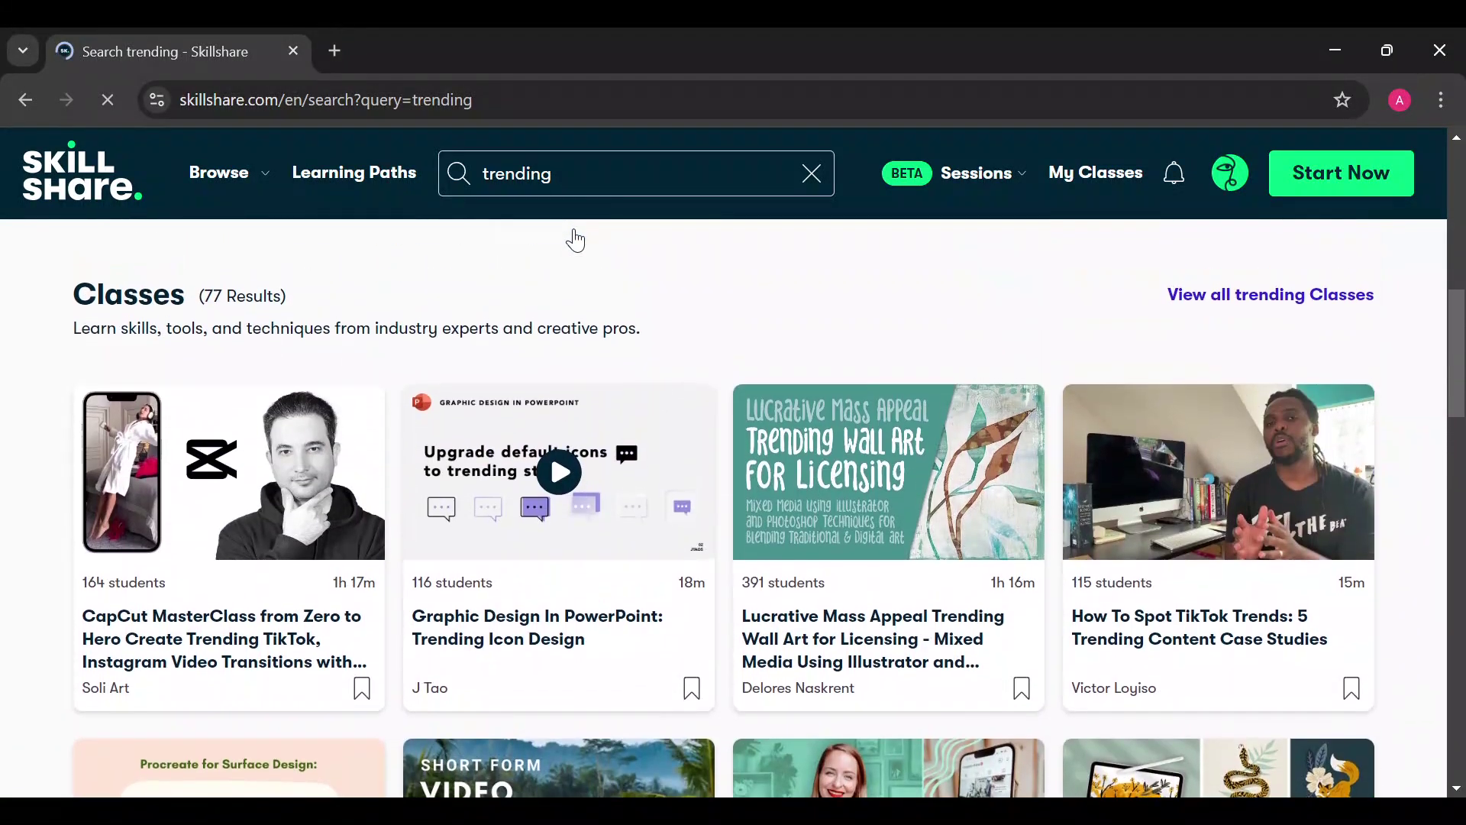
pyautogui.scroll(2, 574, 230)
pyautogui.scroll(2, 573, 231)
pyautogui.scroll(1, 574, 231)
pyautogui.scroll(1, 575, 230)
pyautogui.scroll(2, 574, 231)
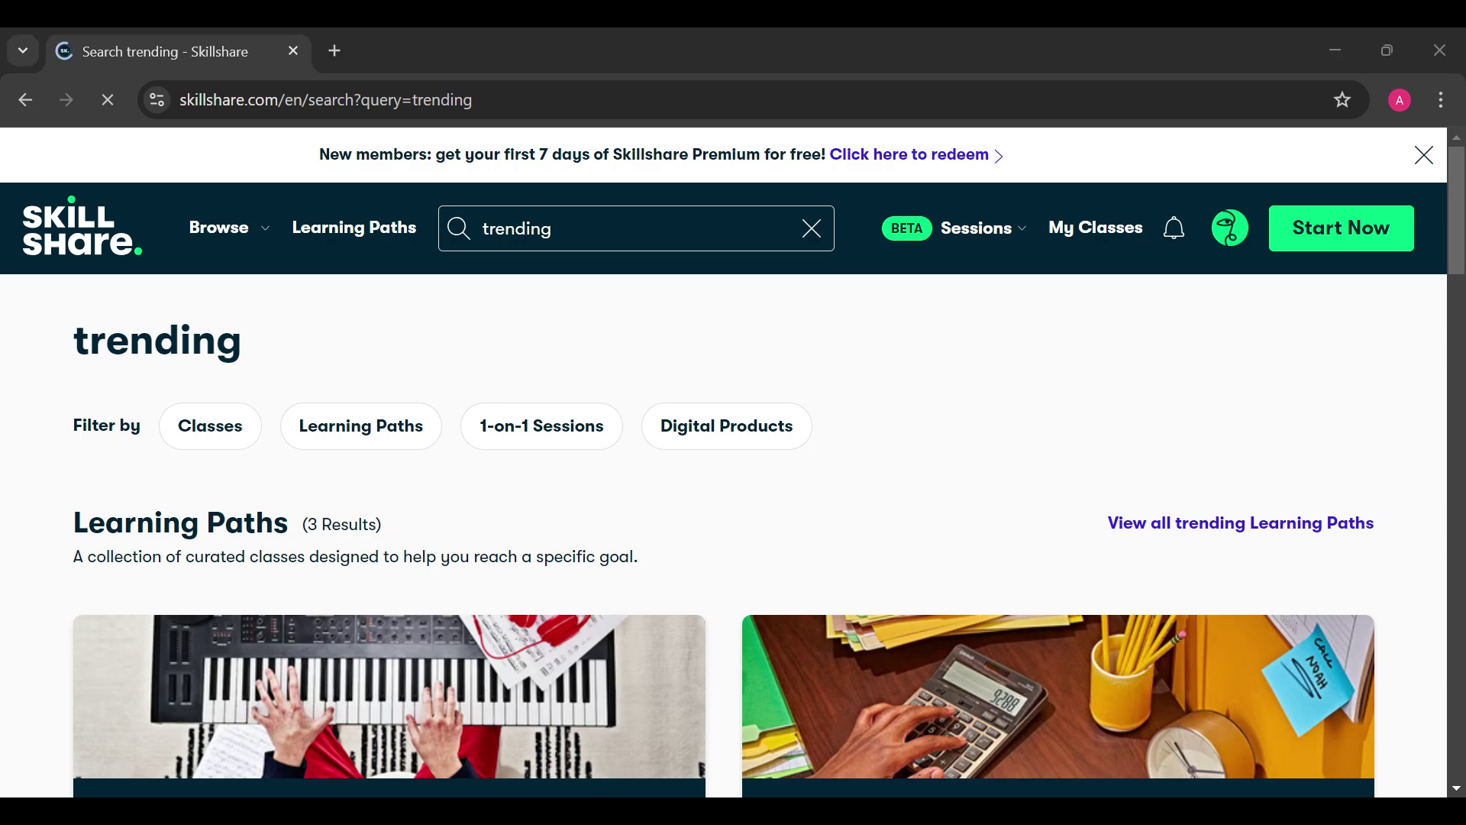
pyautogui.click(517, 349)
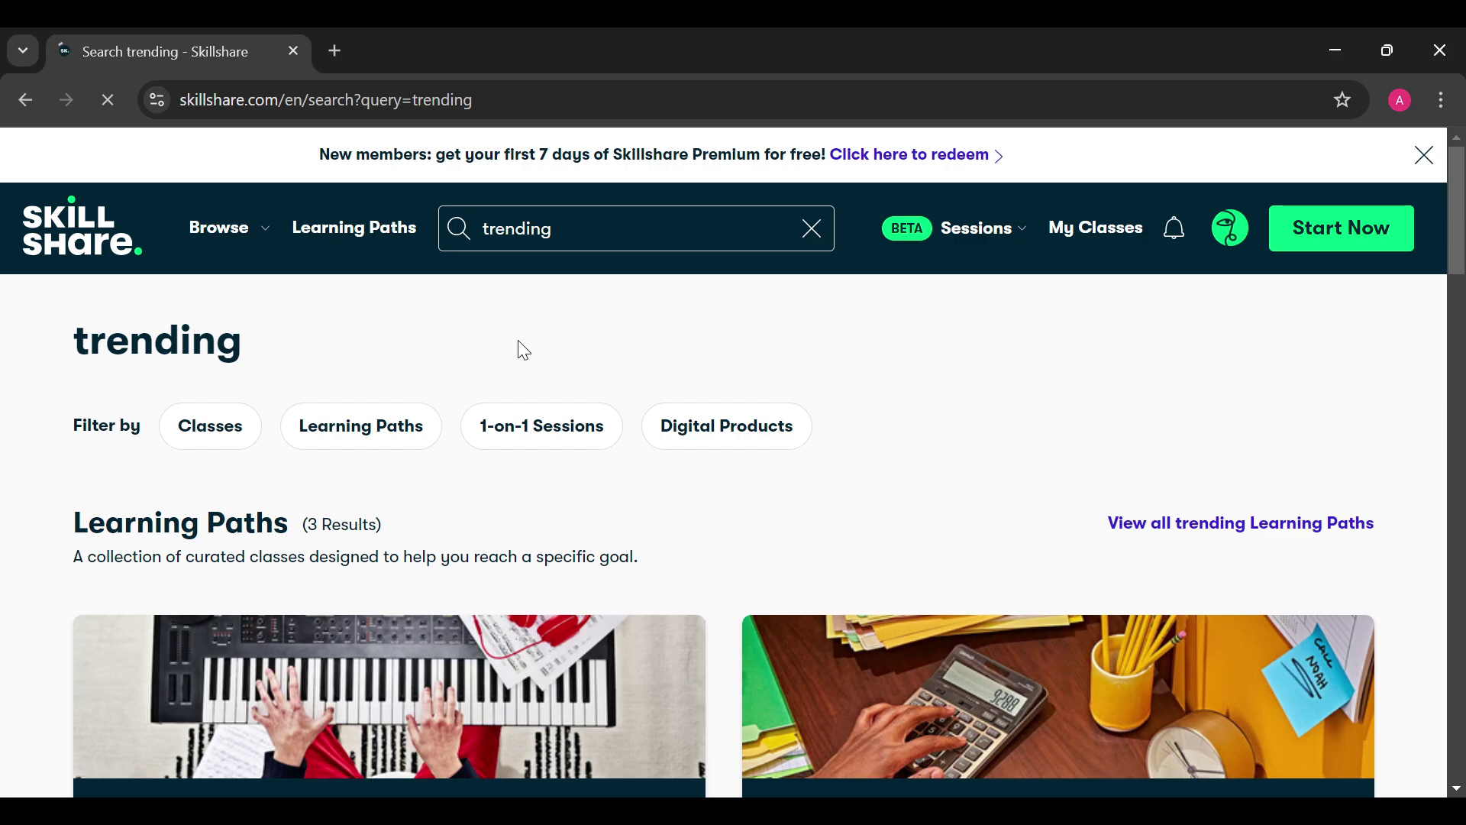
pyautogui.scroll(-1, 518, 349)
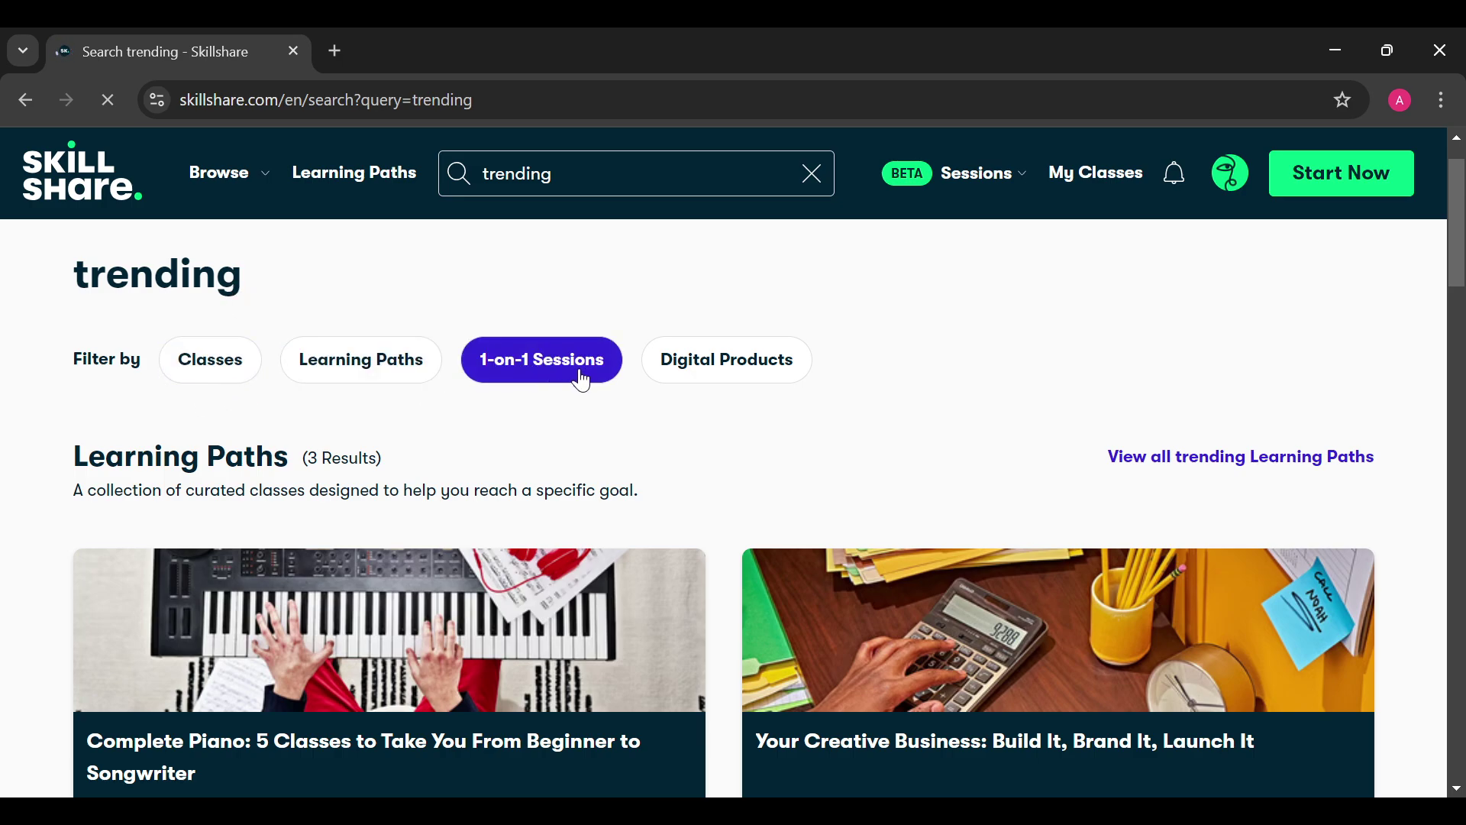
pyautogui.click(739, 375)
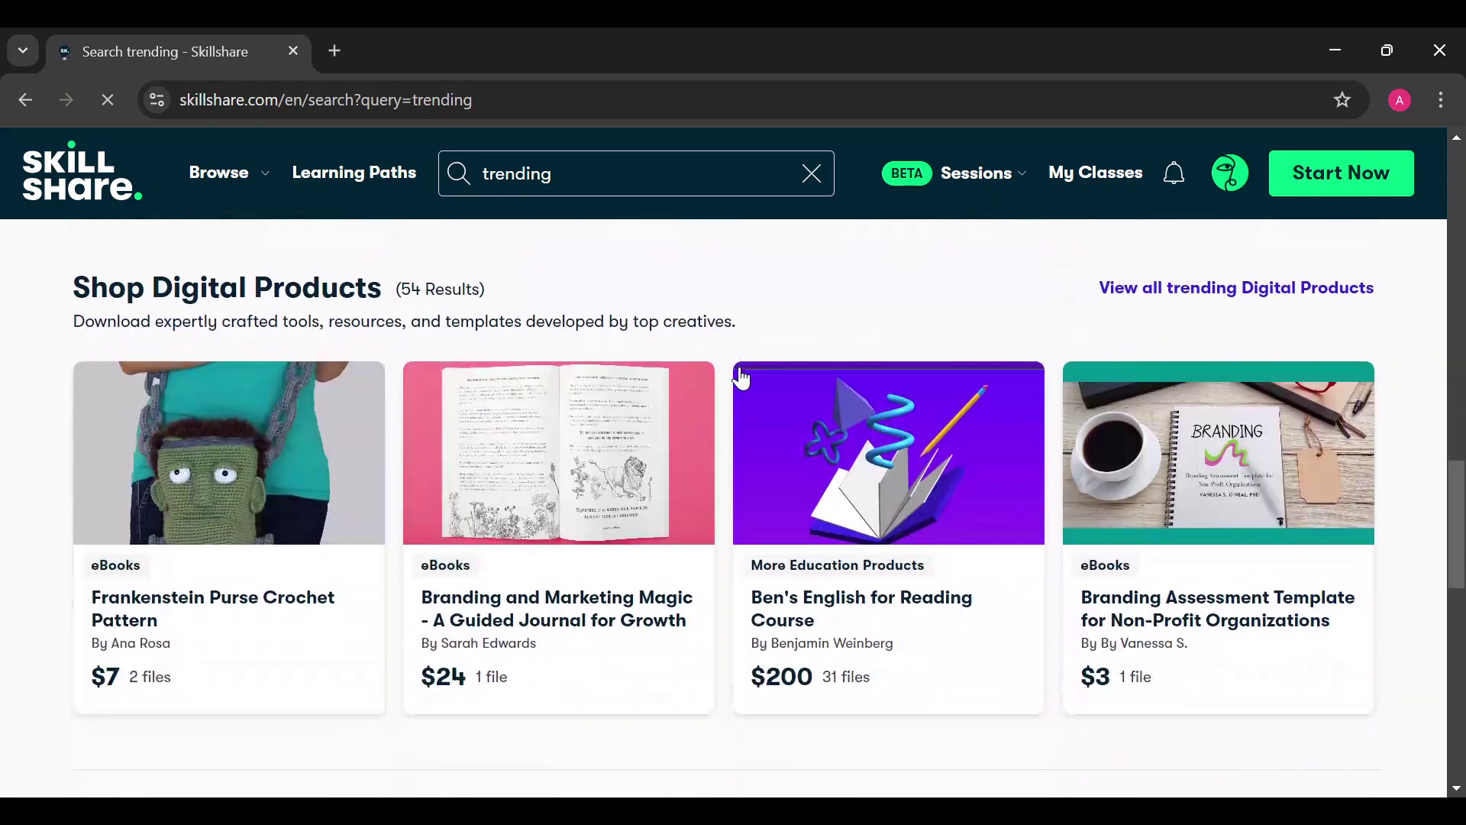
pyautogui.scroll(-5, 739, 376)
pyautogui.scroll(-4, 740, 375)
pyautogui.scroll(-2, 739, 376)
pyautogui.scroll(6, 739, 376)
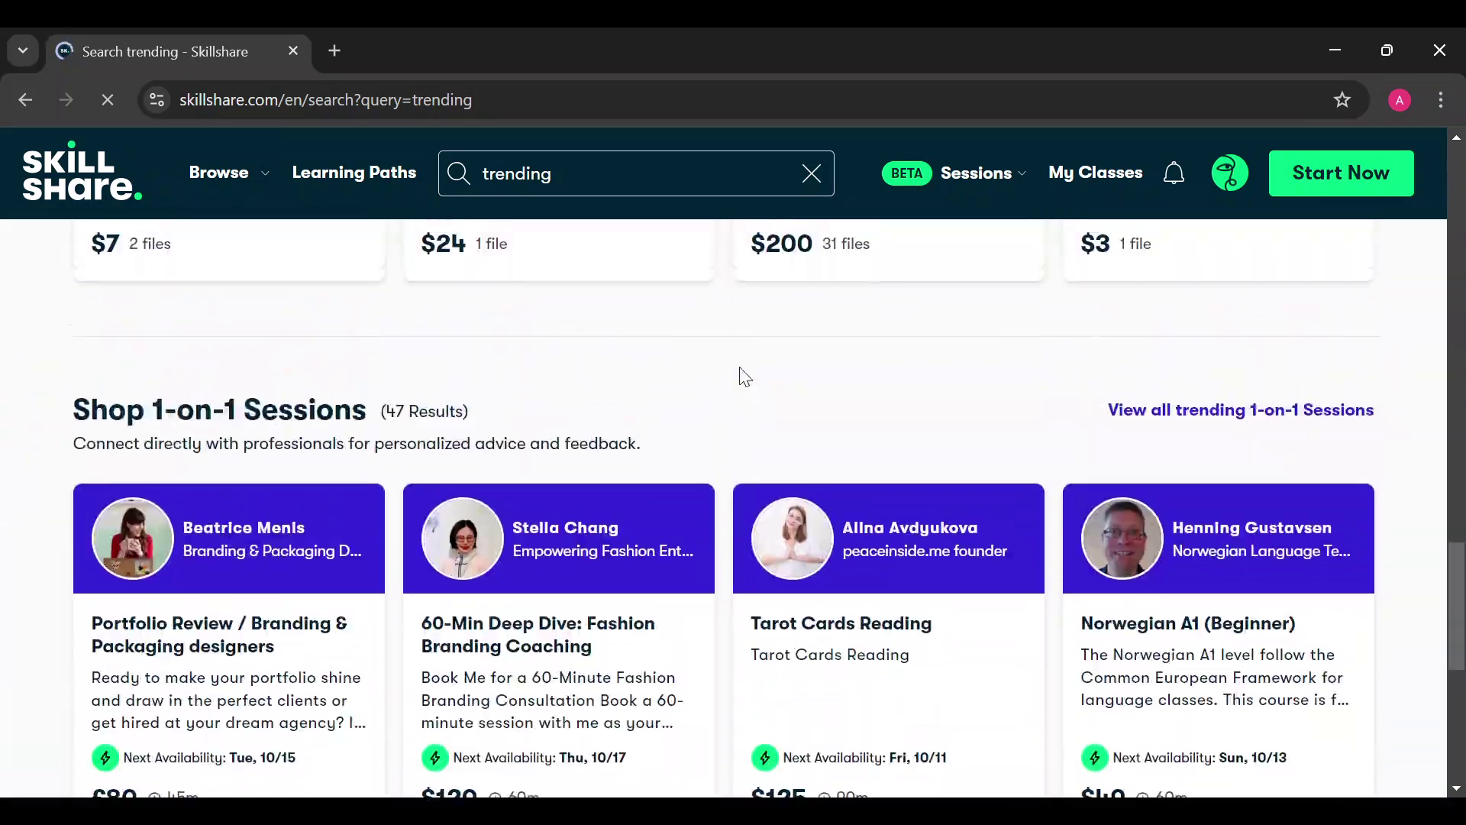
pyautogui.scroll(10, 743, 376)
pyautogui.scroll(3, 739, 366)
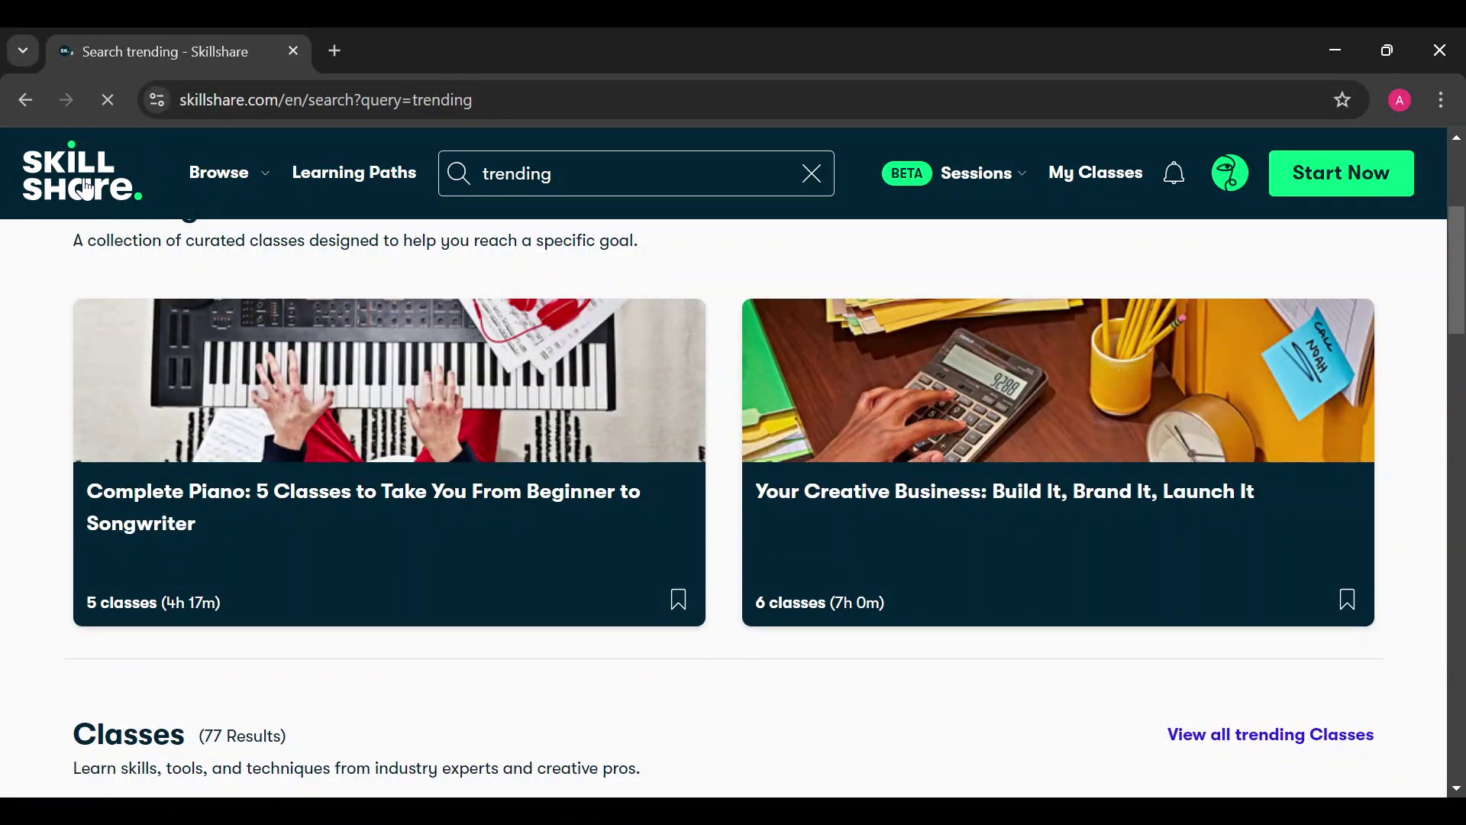
pyautogui.click(26, 102)
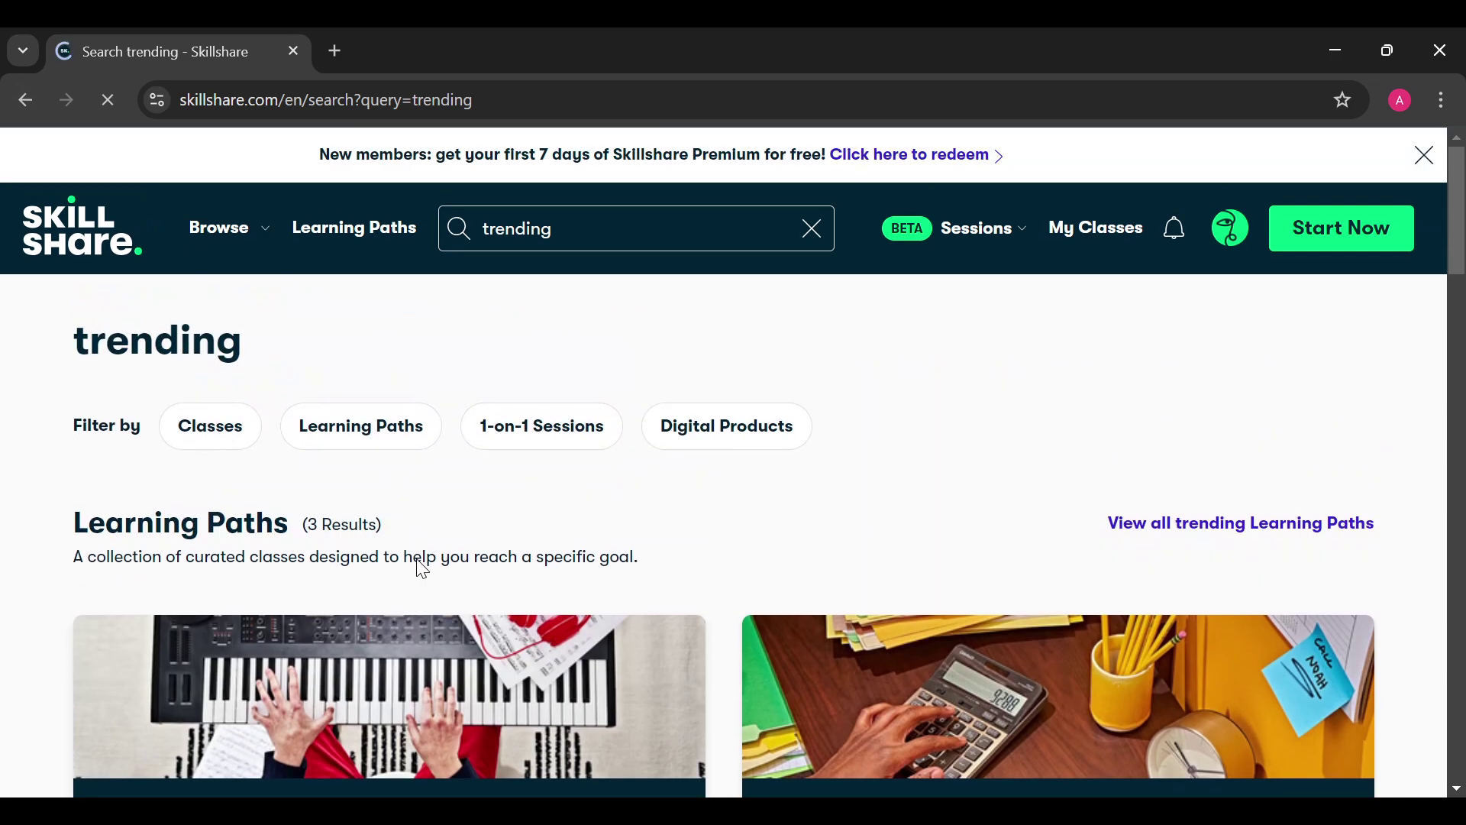